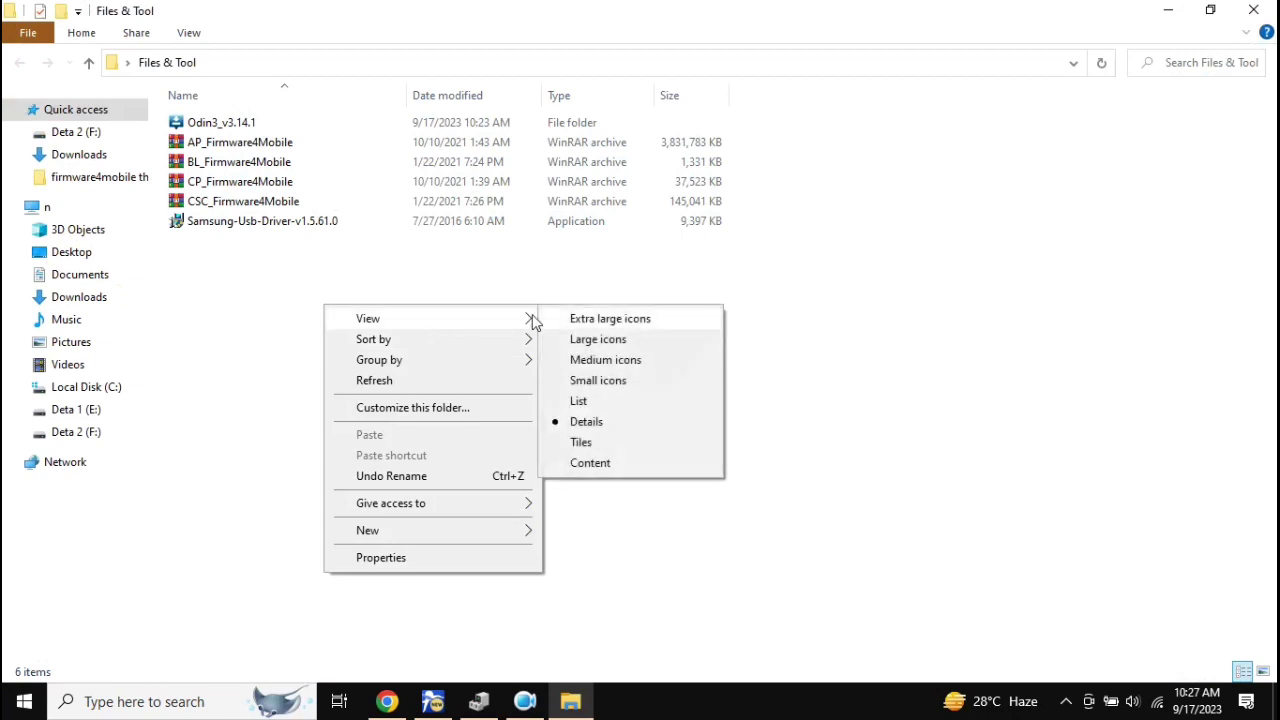
# Step: Show the folder contents as large icons and launch the Samsung-Usb-Driver-v1.5.61.0 installer, agreeing to install over the existing driver
pyautogui.click(631, 341)
pyautogui.doubleClick(697, 188)
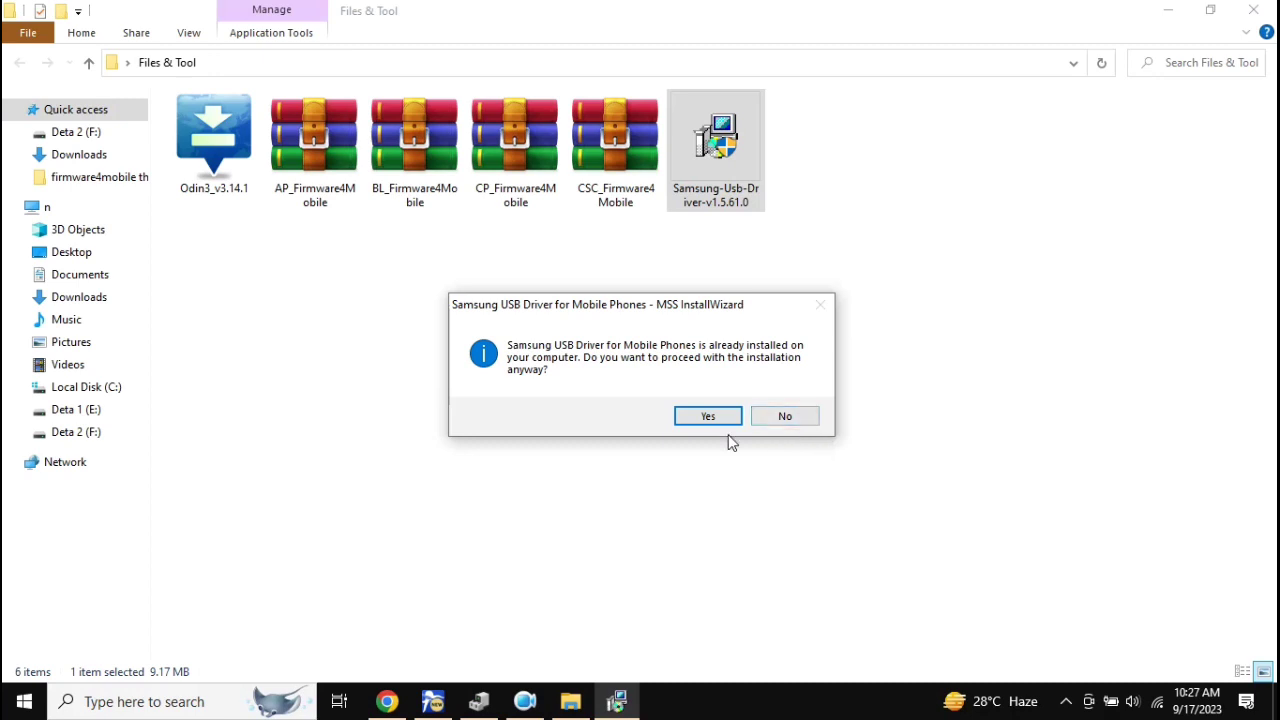
pyautogui.click(703, 418)
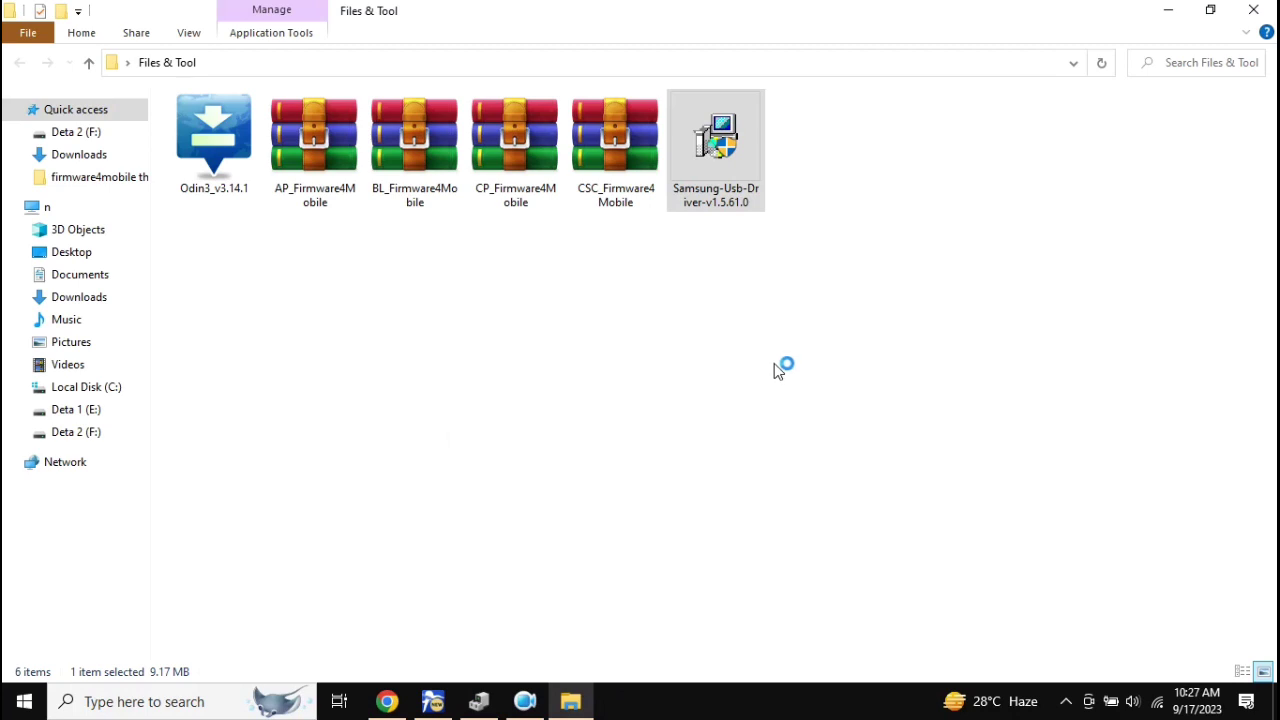
pyautogui.rightClick(778, 370)
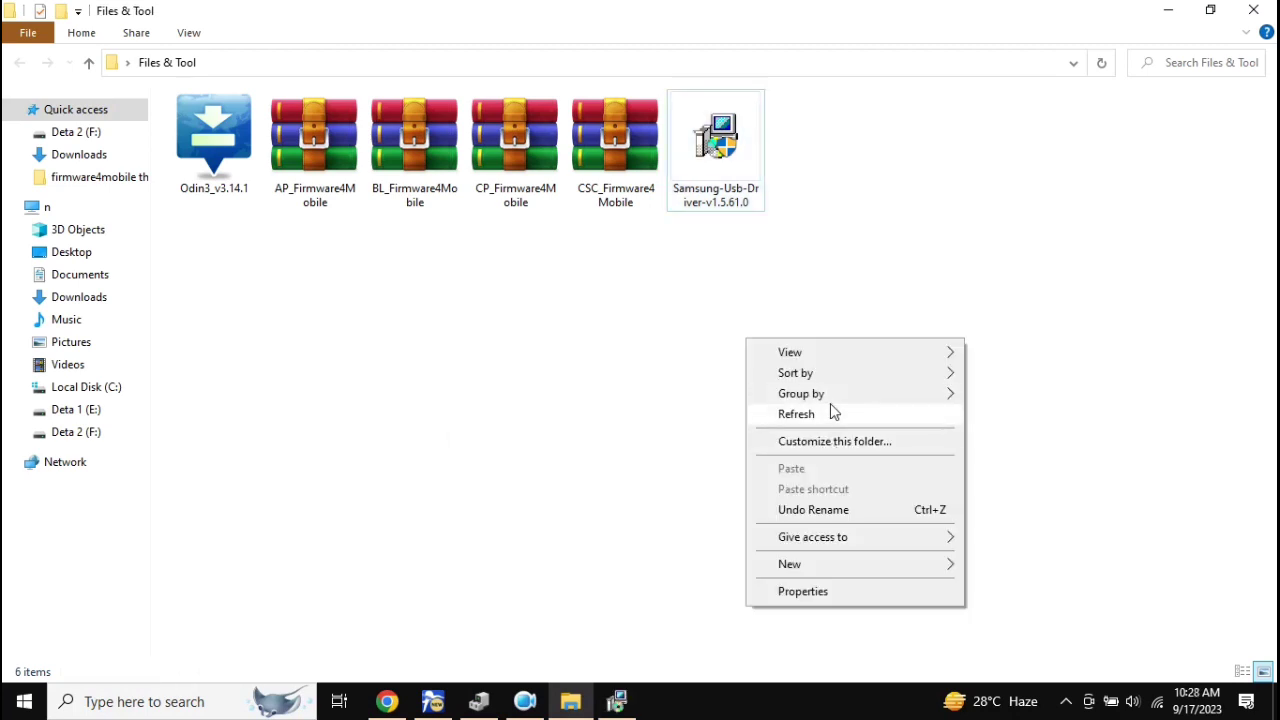
pyautogui.click(830, 412)
pyautogui.rightClick(780, 347)
pyautogui.click(828, 421)
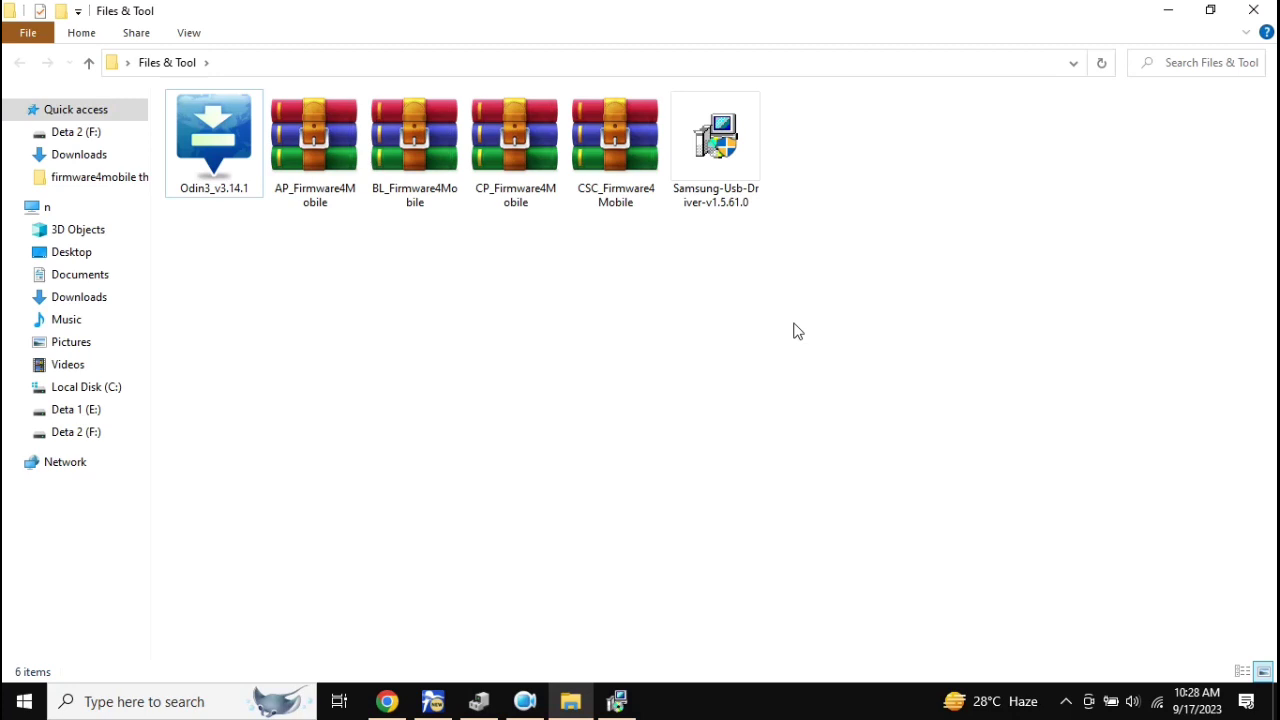
# Step: Bring up the waiting install wizard, install Samsung USB Driver for Mobile Phones V1.5.61.0, and finish the wizard
pyautogui.click(620, 699)
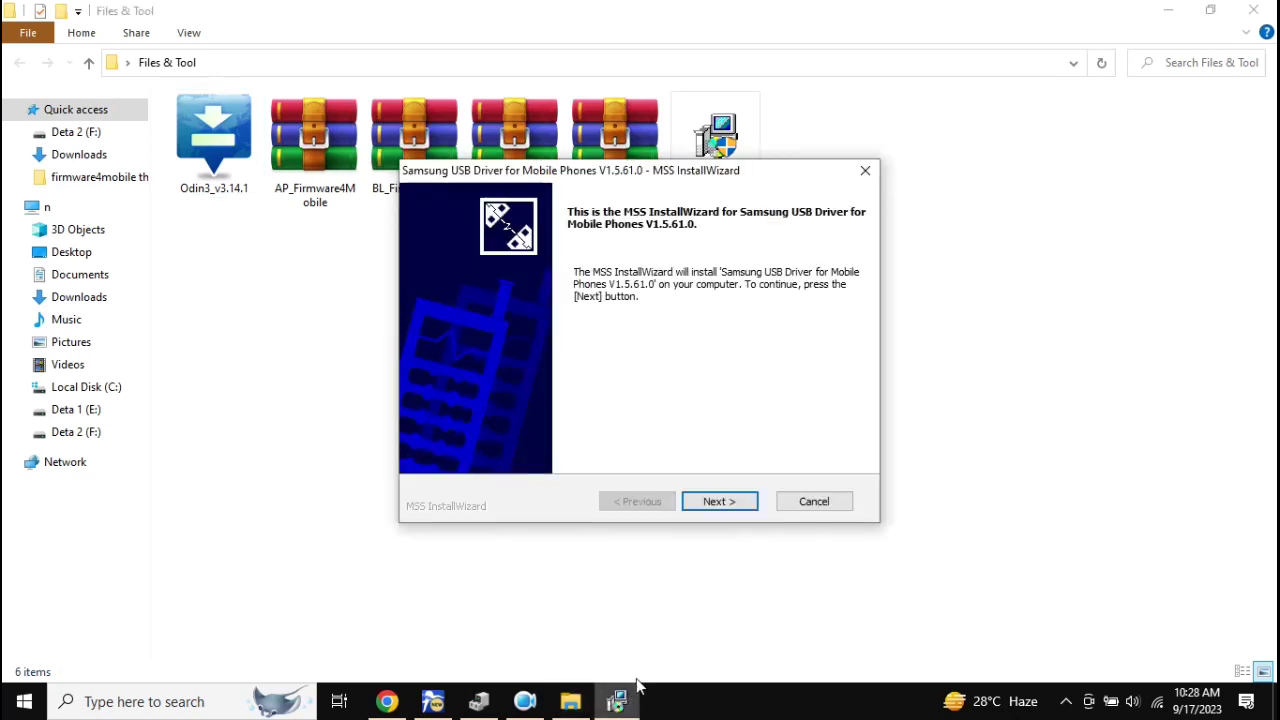
pyautogui.click(722, 501)
pyautogui.click(724, 499)
pyautogui.click(724, 499)
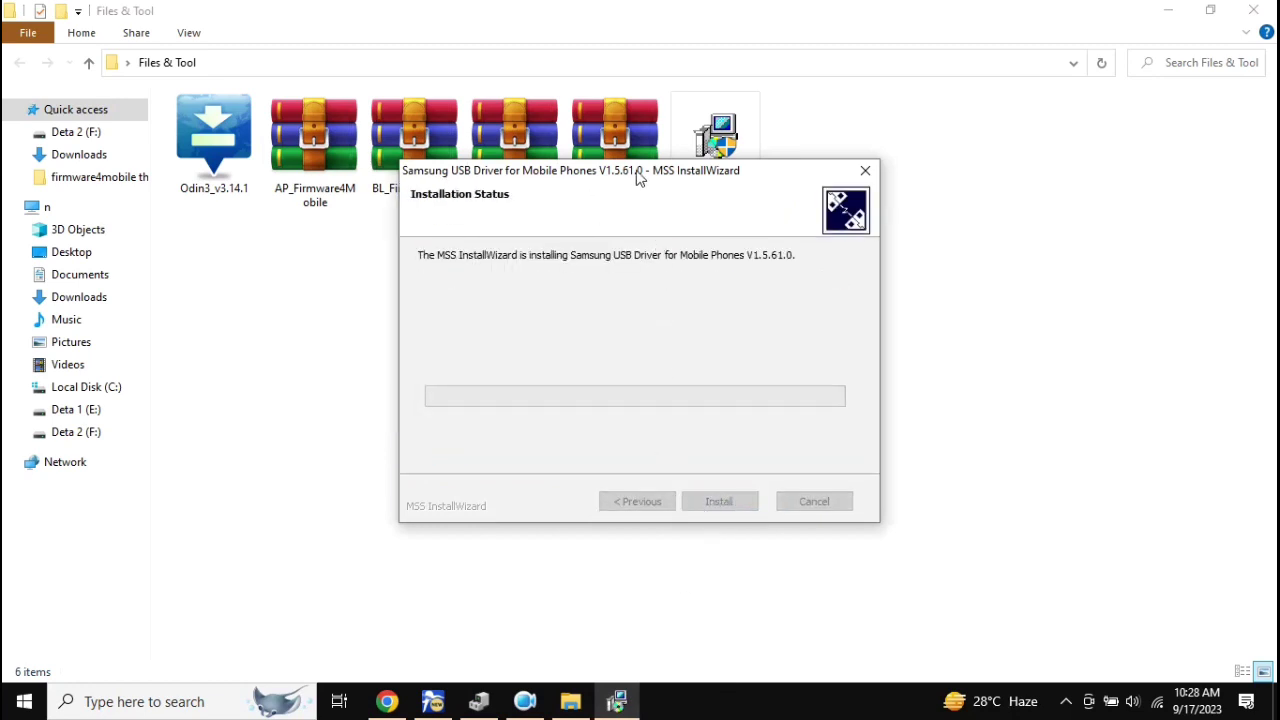
pyautogui.moveTo(637, 177); pyautogui.dragTo(660, 250)
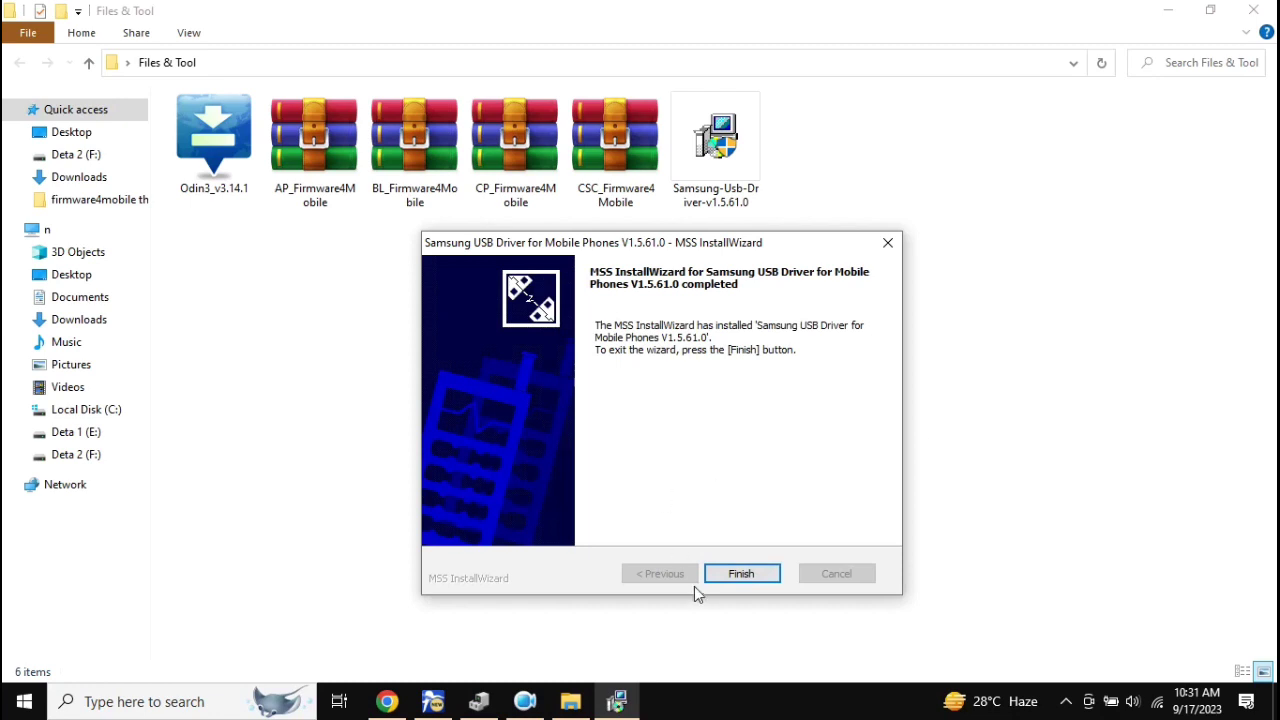
pyautogui.click(745, 574)
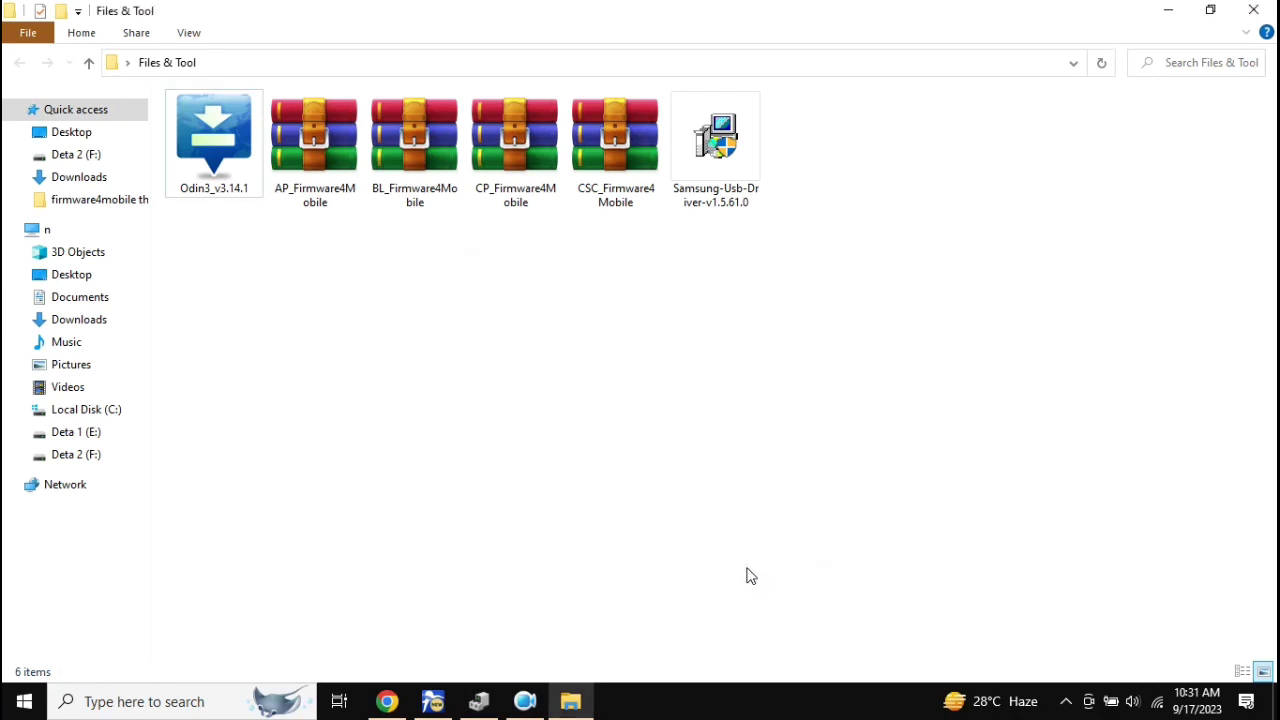
# Step: Switch to Device Manager and check the Universal Serial Bus controllers for the SAMSUNG Mobile USB CDC Composite Device
pyautogui.click(479, 701)
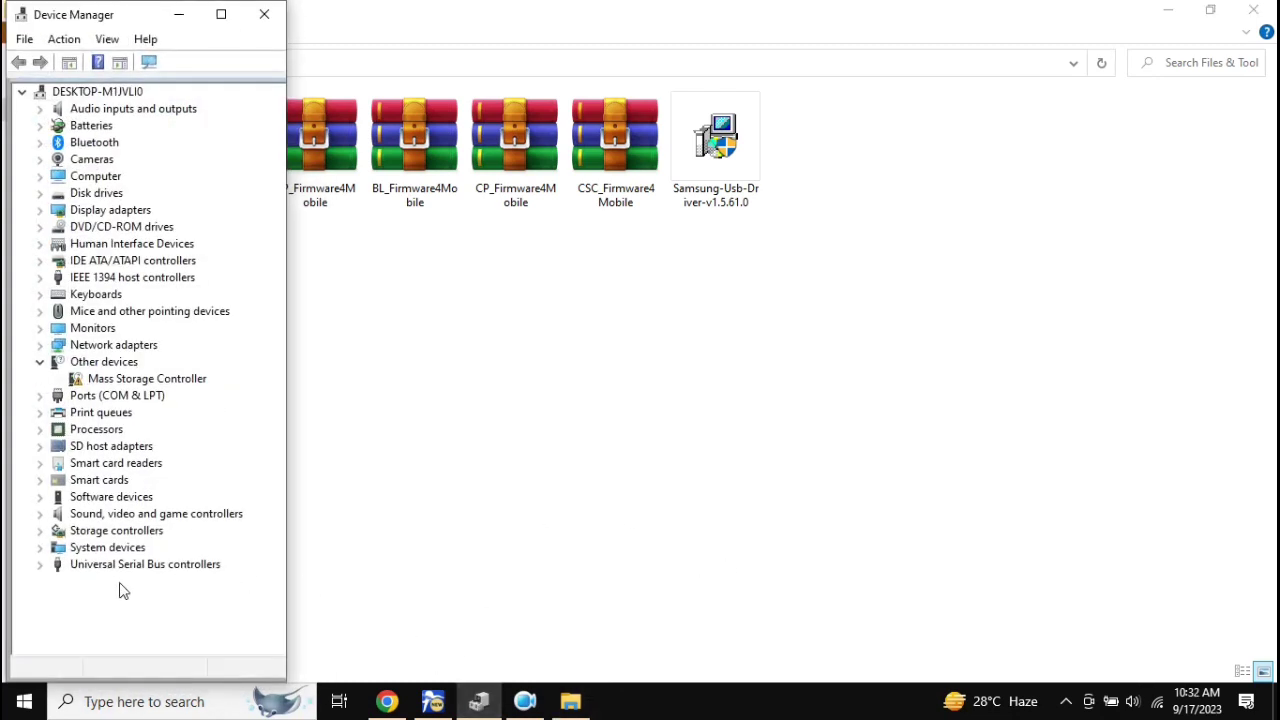
pyautogui.click(38, 566)
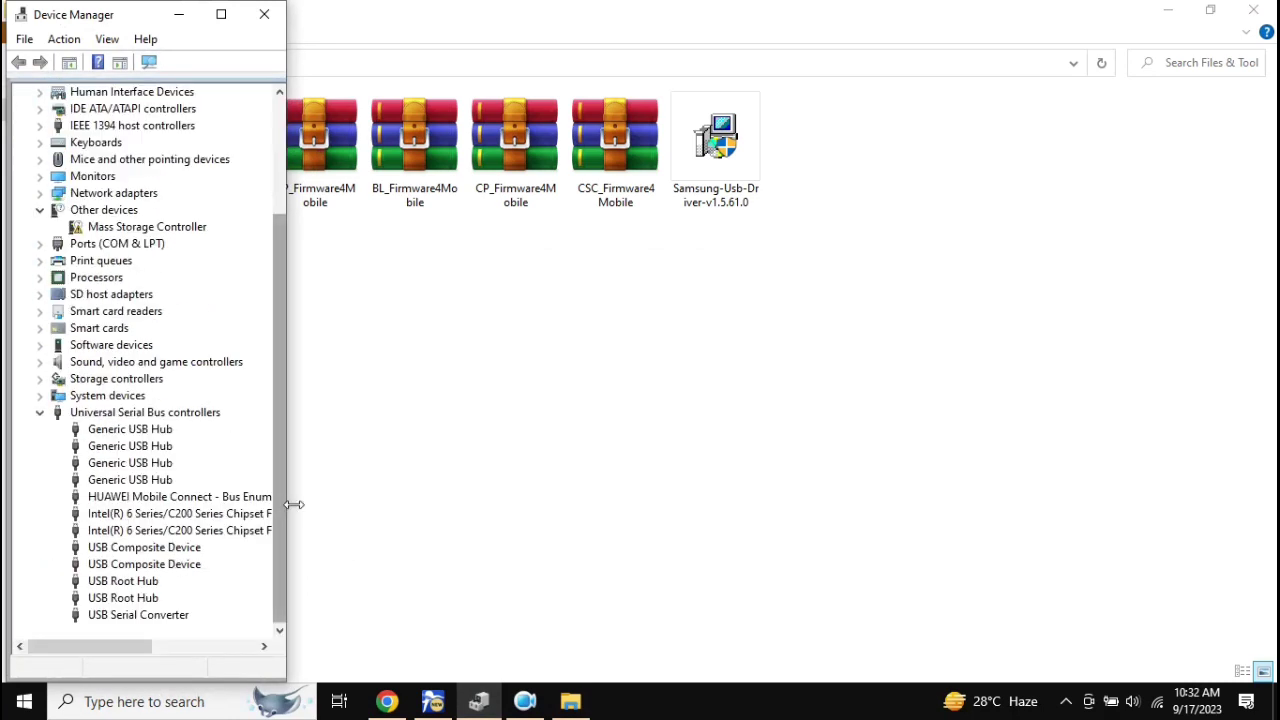
pyautogui.moveTo(287, 506); pyautogui.dragTo(567, 522)
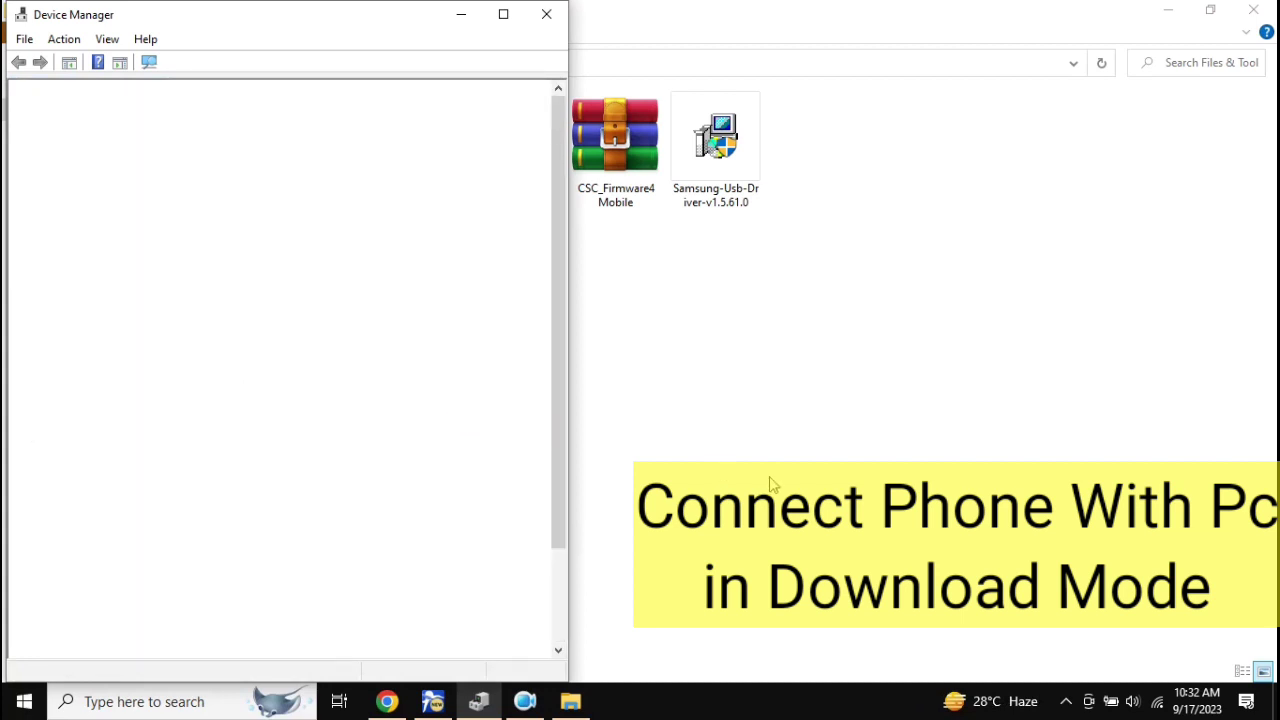
pyautogui.scroll(-2, 437, 477)
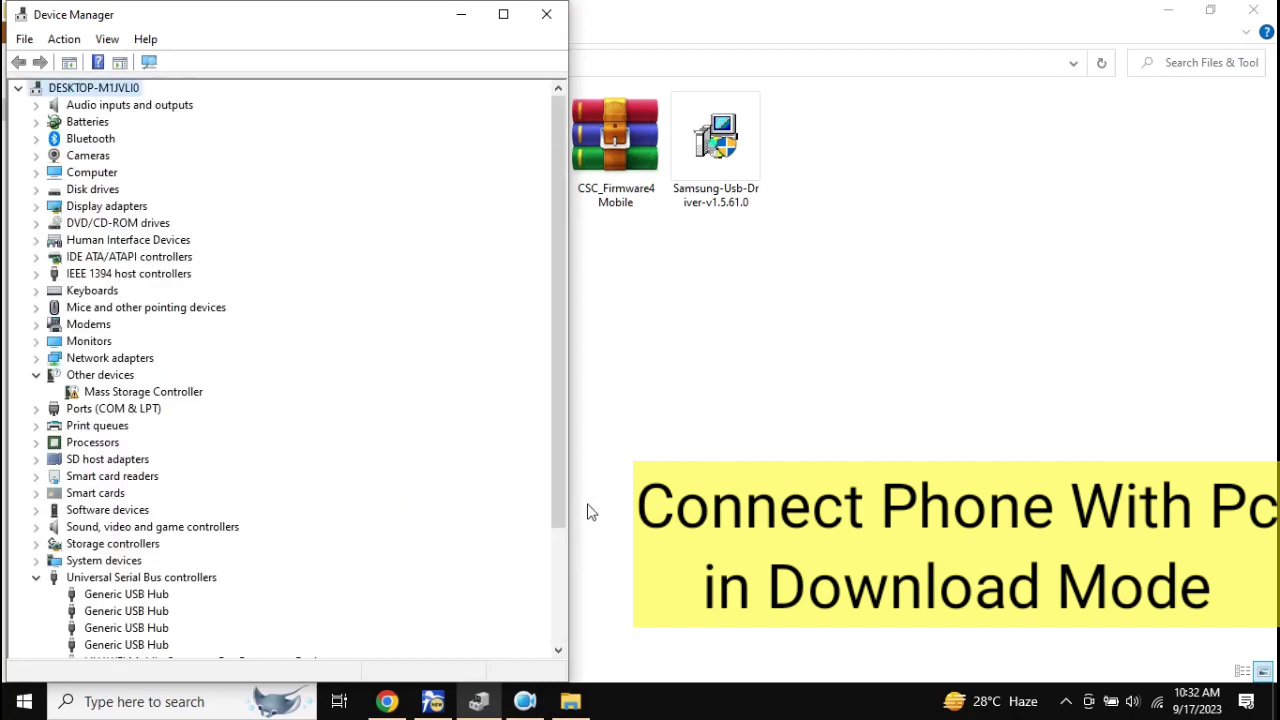
pyautogui.scroll(-3, 437, 483)
pyautogui.click(302, 562)
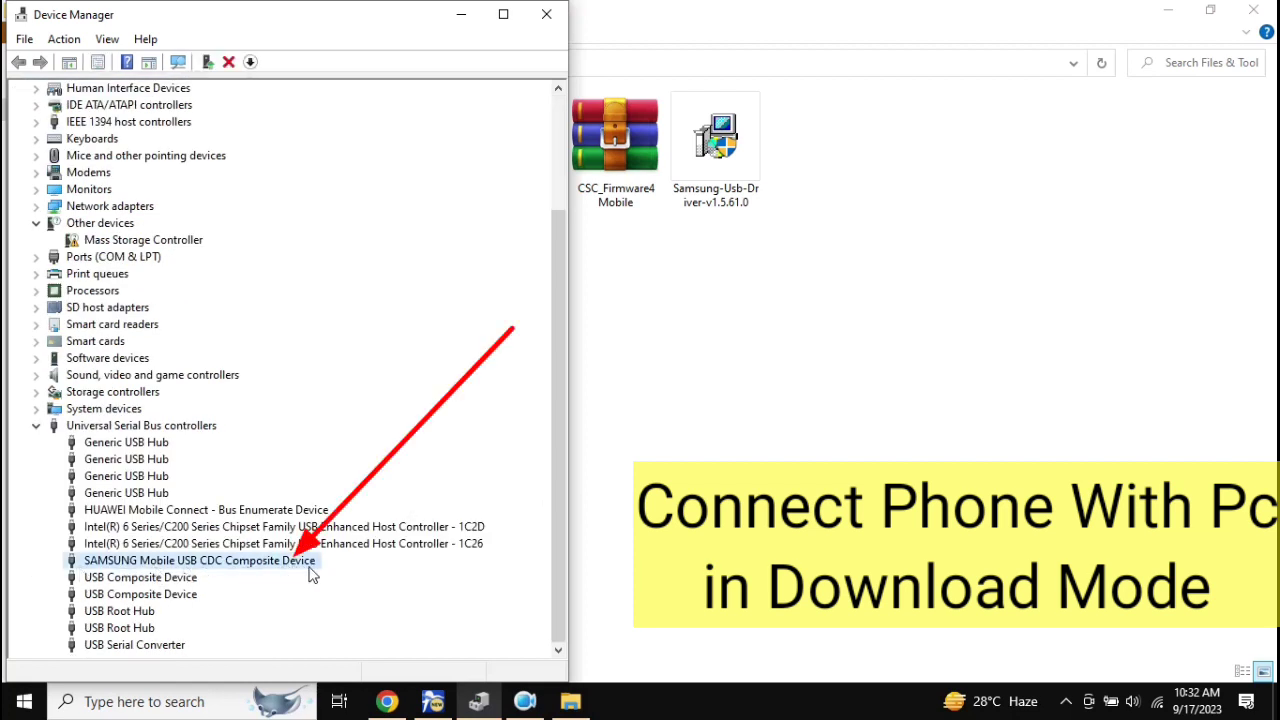
pyautogui.click(476, 16)
# Step: Launch the Odin3 v3.14.1 application from the Odin3_v3.14.1 folder and dismiss its startup notice
pyautogui.doubleClick(214, 138)
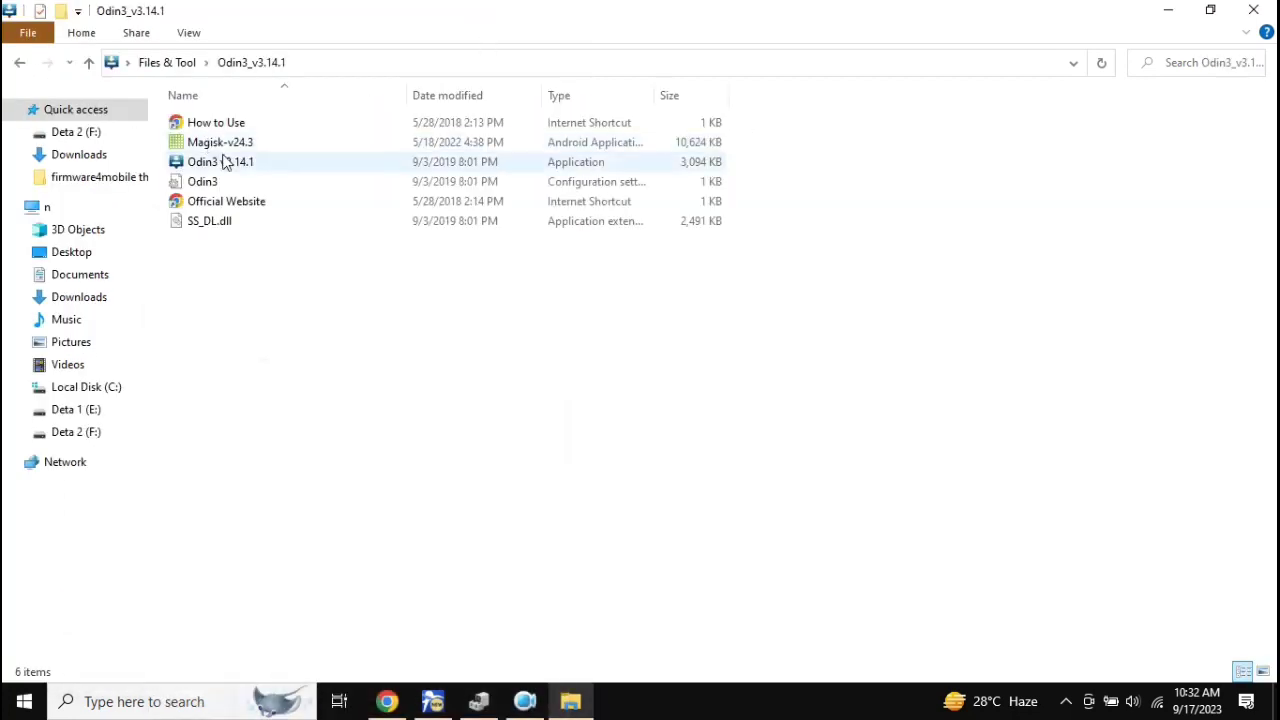
pyautogui.doubleClick(237, 167)
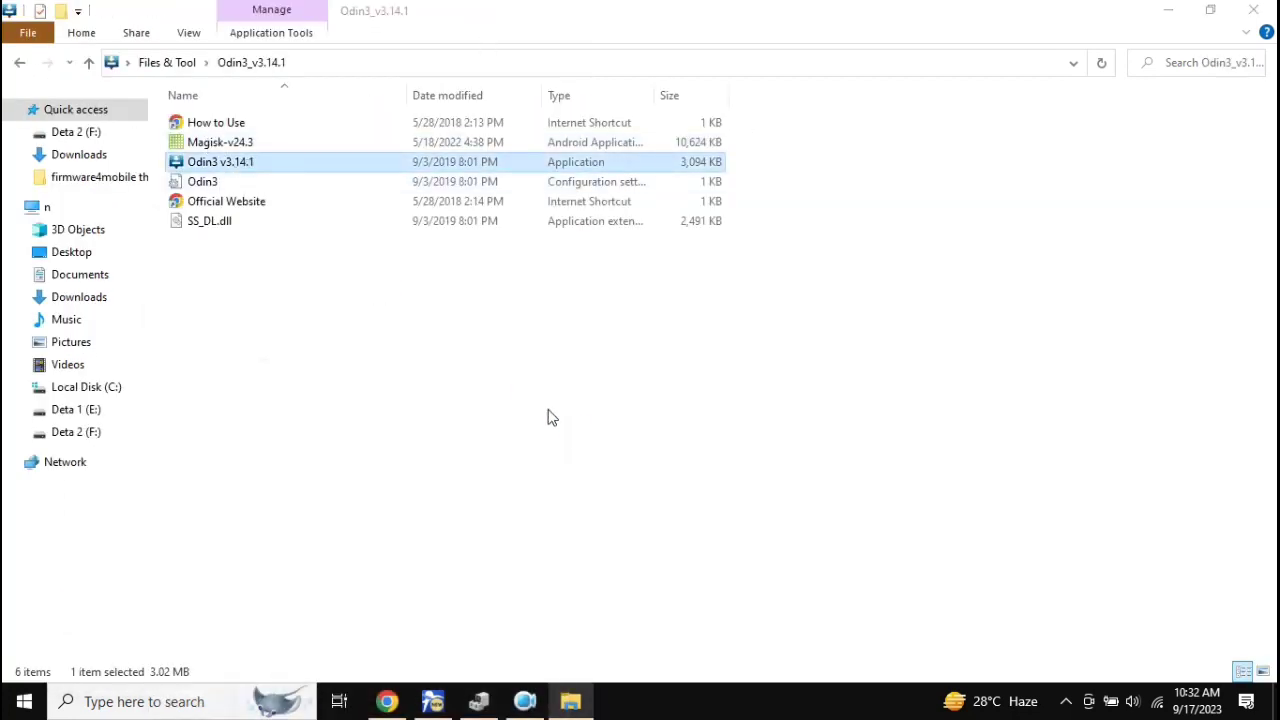
pyautogui.click(790, 513)
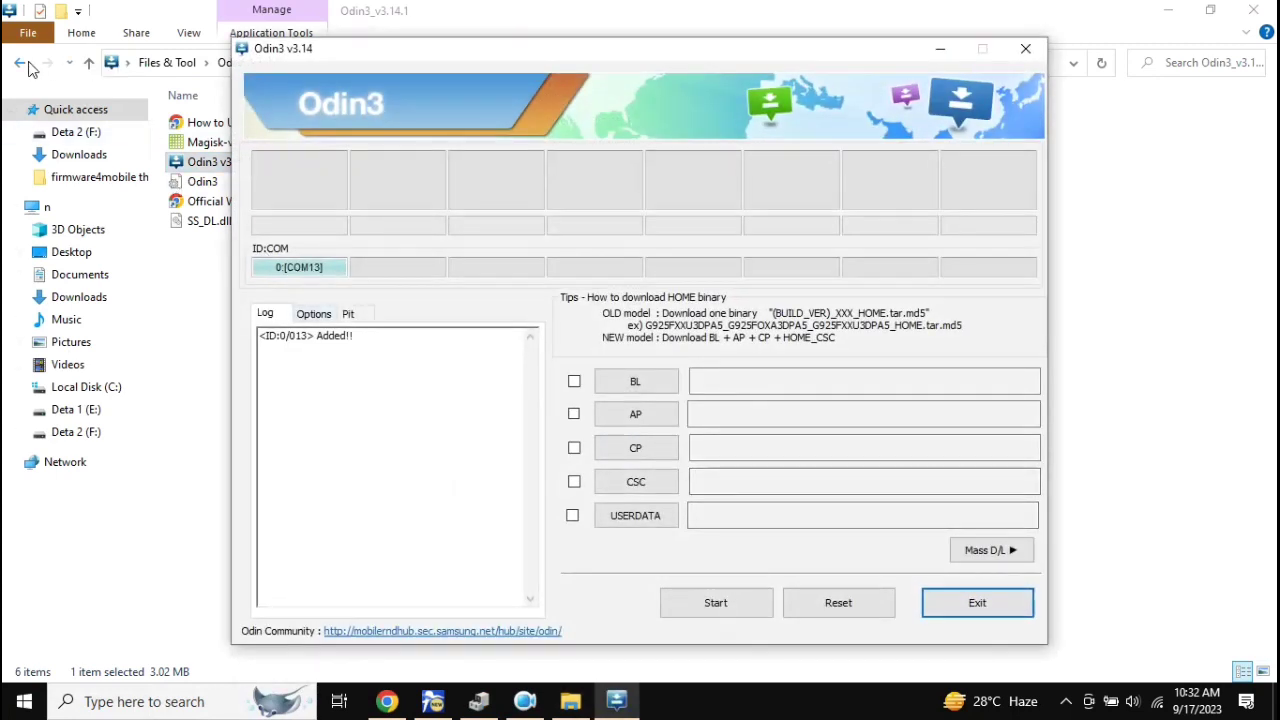
# Step: Load BL_Firmware4Mobile from the Files & Tool folder on the Desktop as Odin's BL file
pyautogui.click(645, 391)
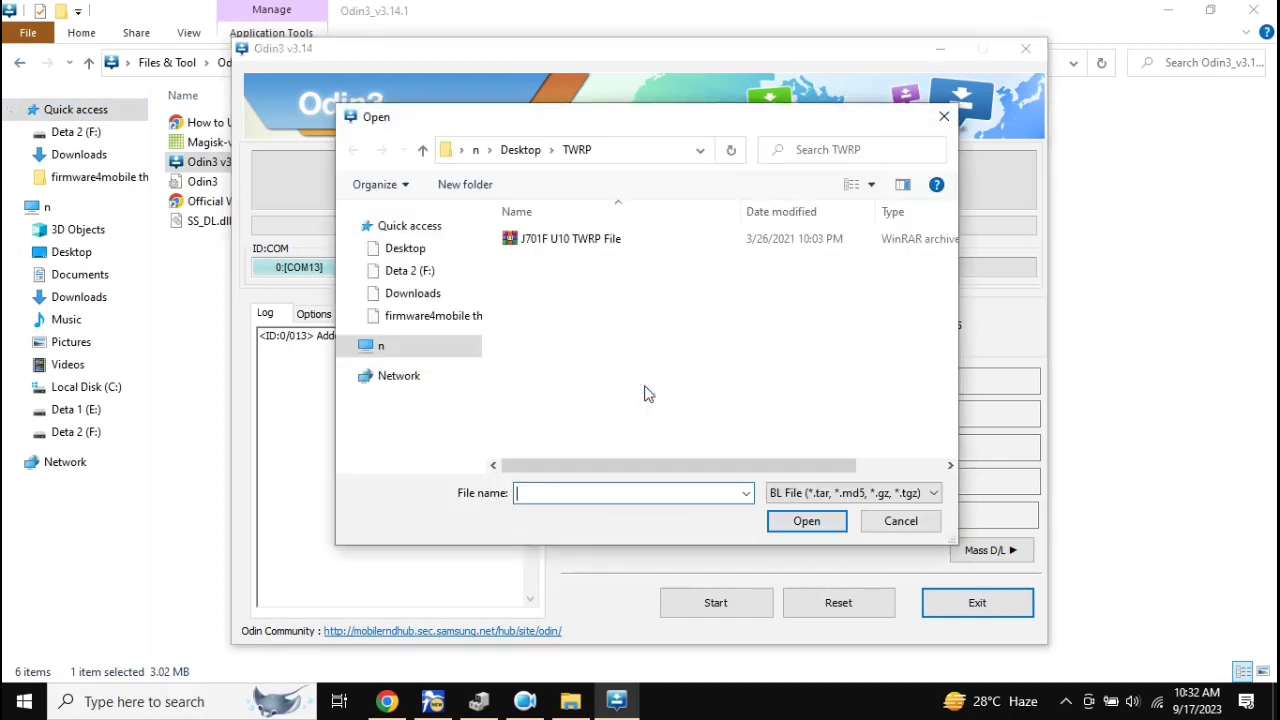
pyautogui.click(525, 150)
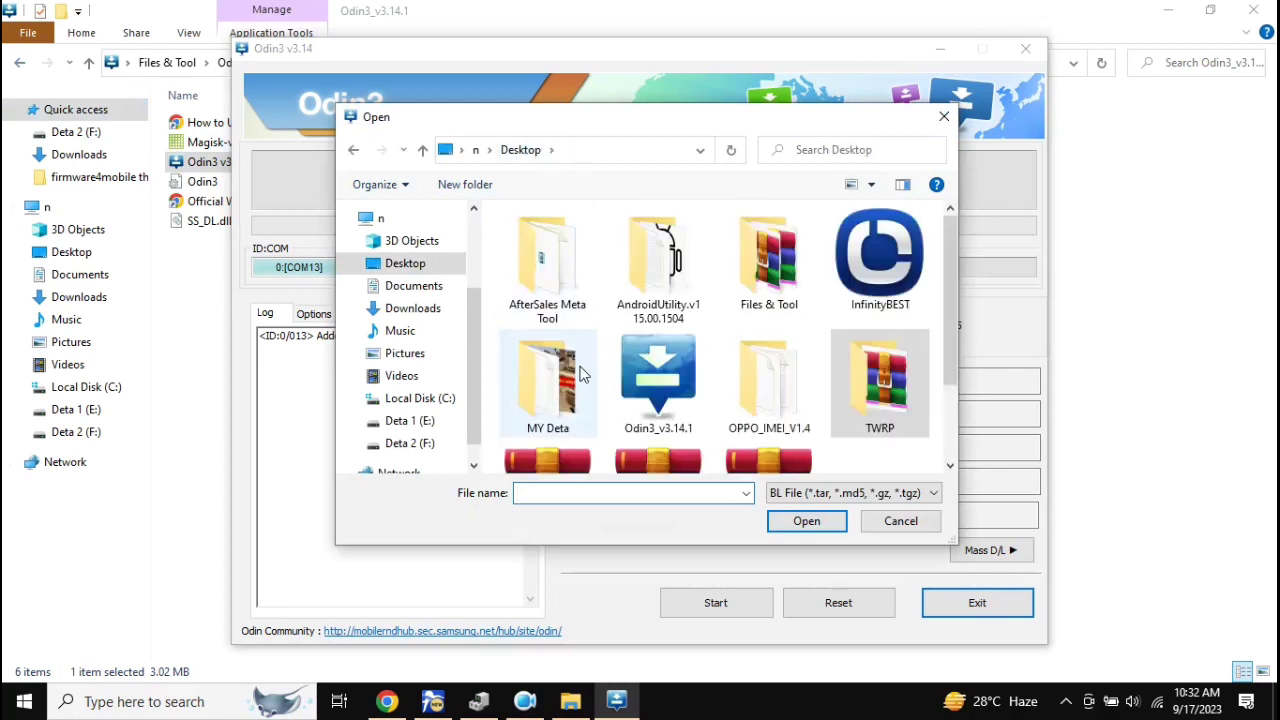
pyautogui.doubleClick(757, 290)
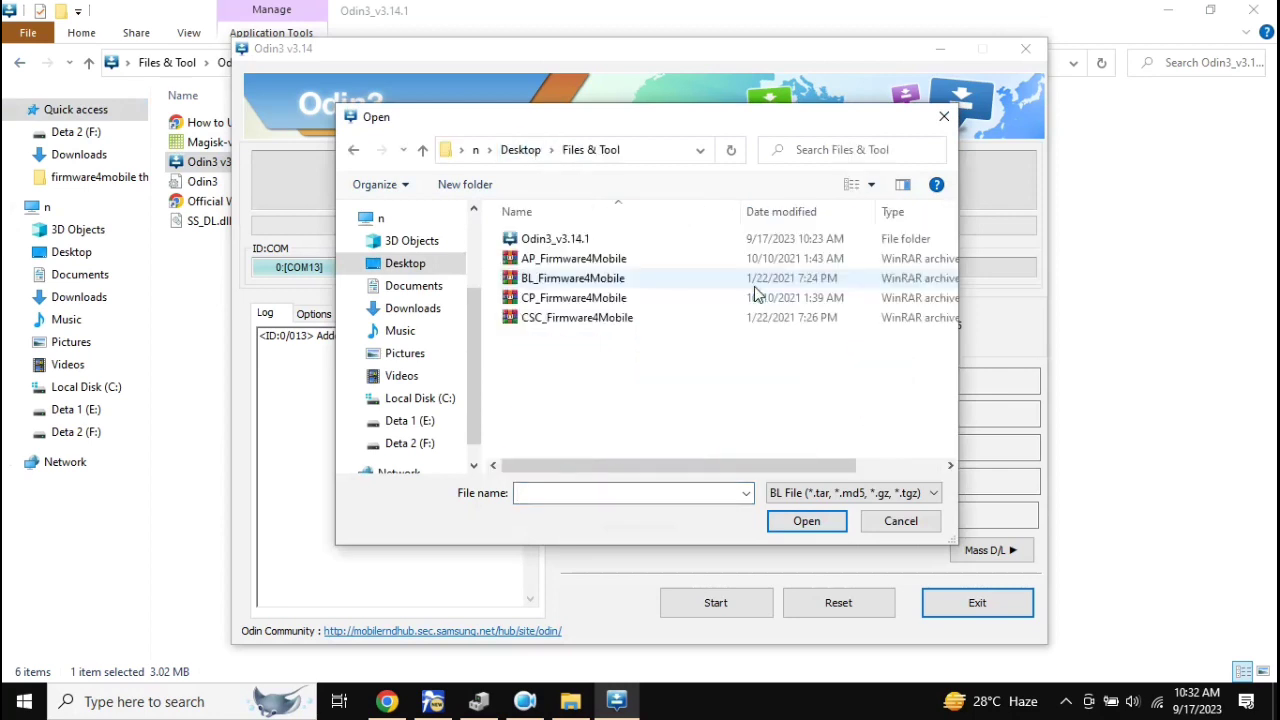
pyautogui.click(560, 280)
pyautogui.moveTo(544, 124); pyautogui.dragTo(176, 107)
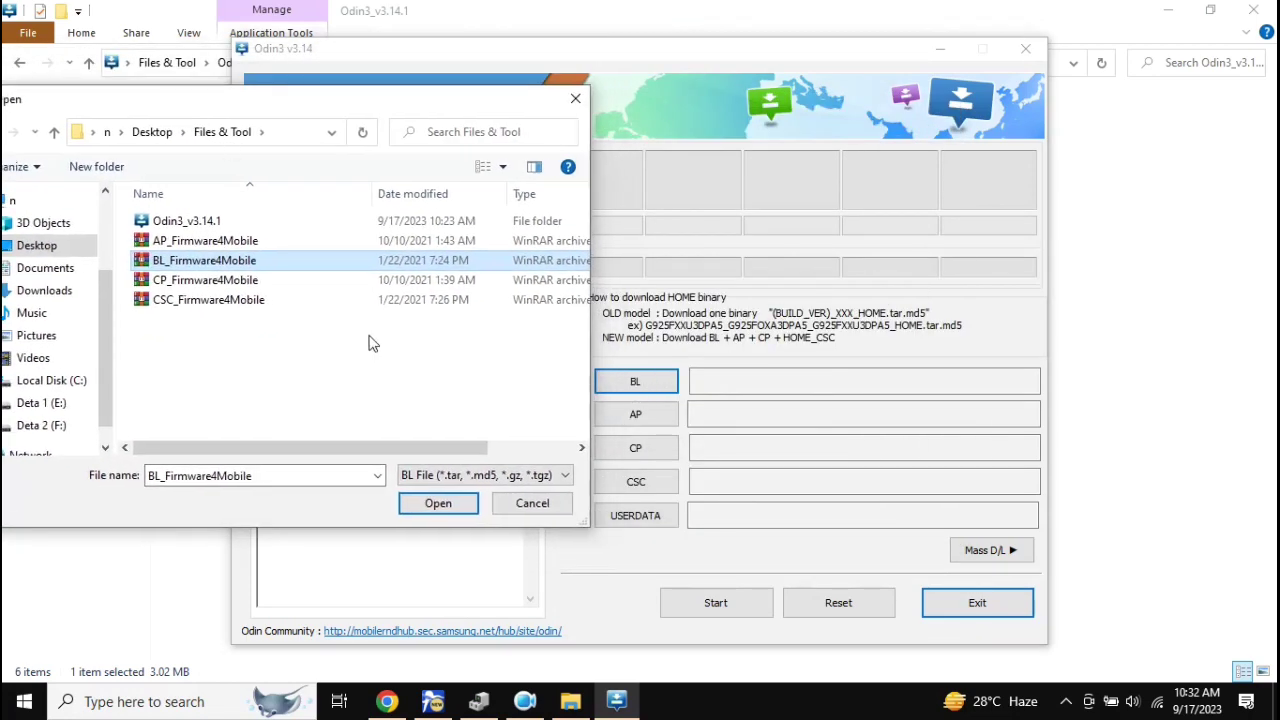
pyautogui.doubleClick(168, 262)
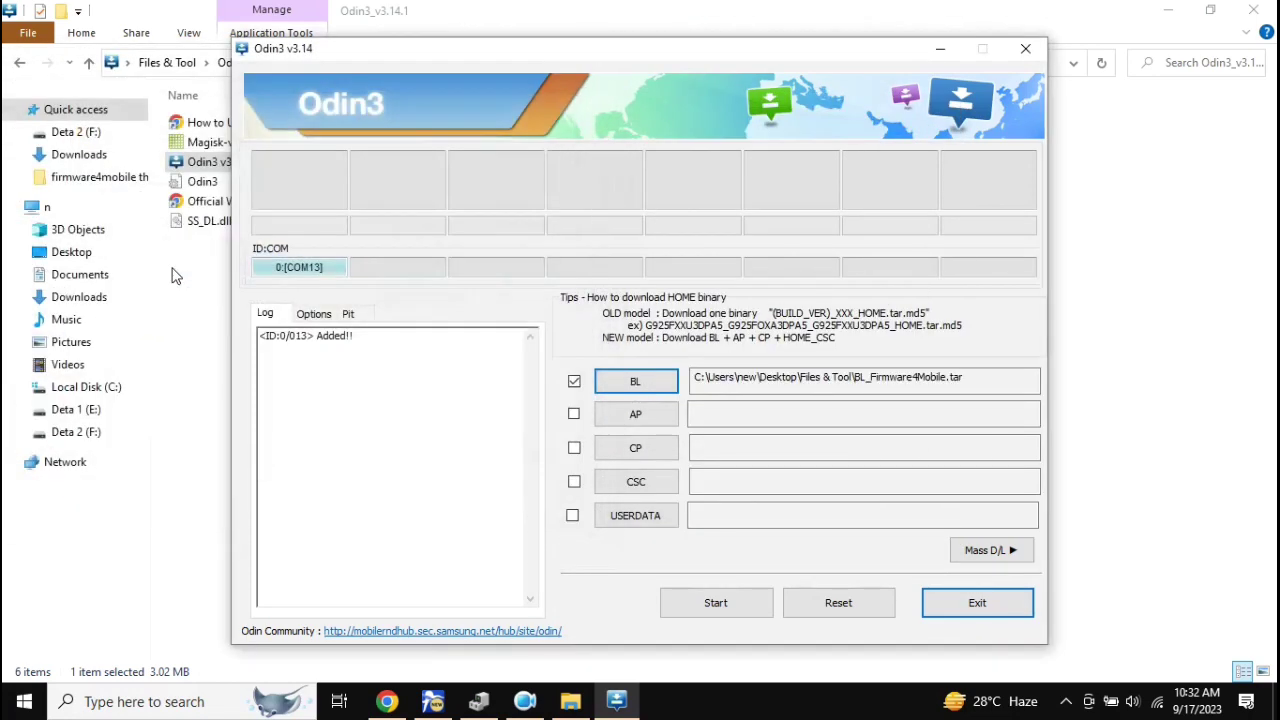
# Step: Load AP_Firmware4Mobile as the AP file and CP_Firmware4Mobile as the CP file
pyautogui.click(625, 425)
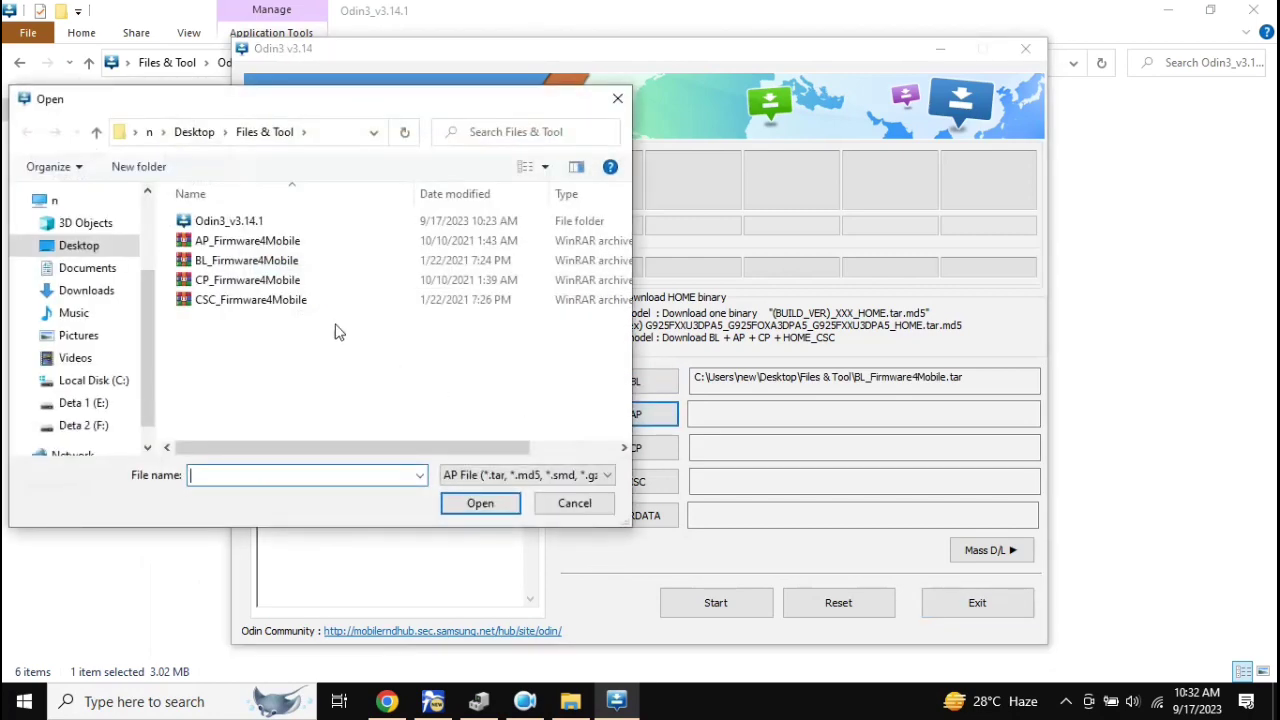
pyautogui.click(212, 245)
pyautogui.doubleClick(212, 245)
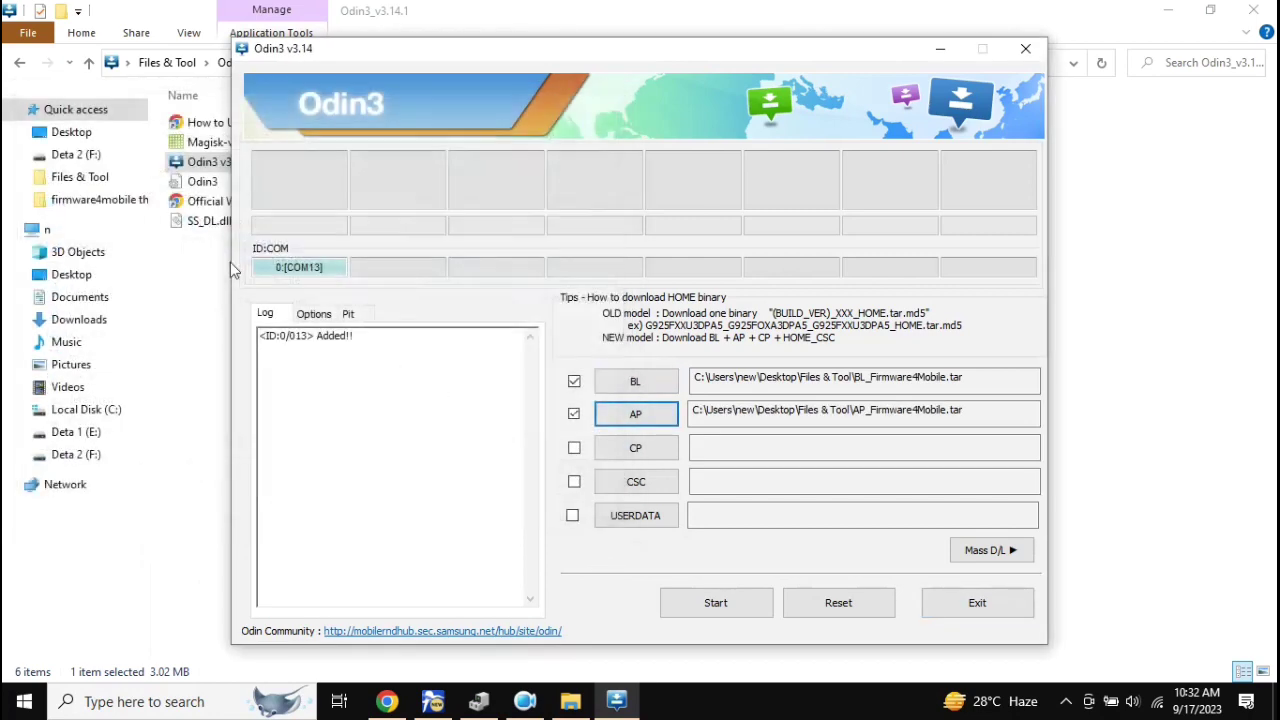
pyautogui.click(632, 448)
pyautogui.click(288, 282)
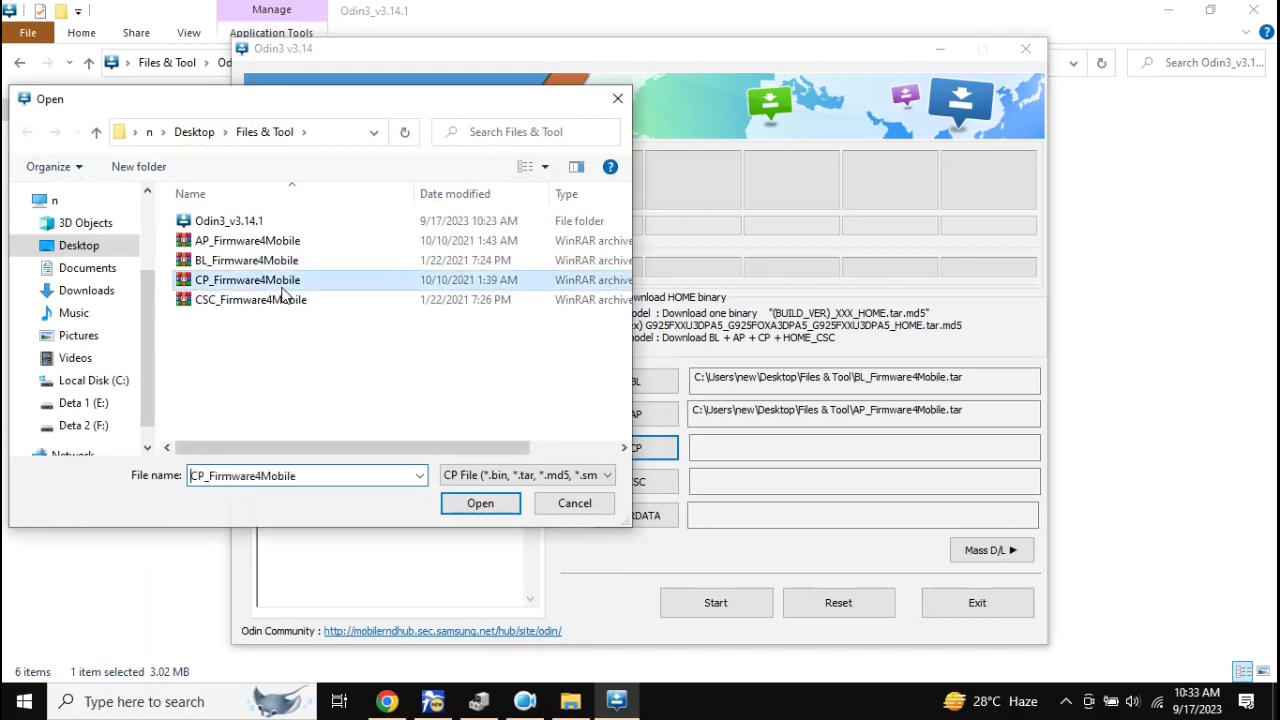
pyautogui.doubleClick(288, 282)
# Step: Load CSC_Firmware4Mobile as the CSC file and start flashing the firmware to the connected phone
pyautogui.click(634, 484)
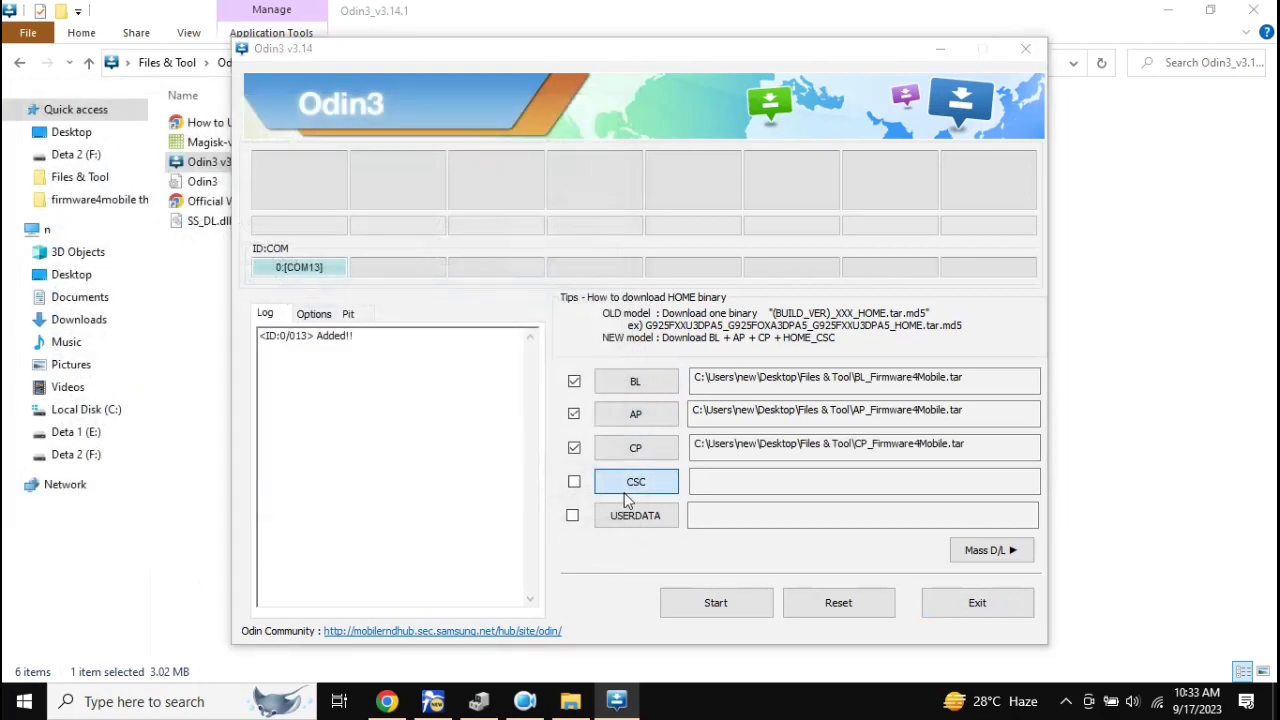
pyautogui.doubleClick(250, 302)
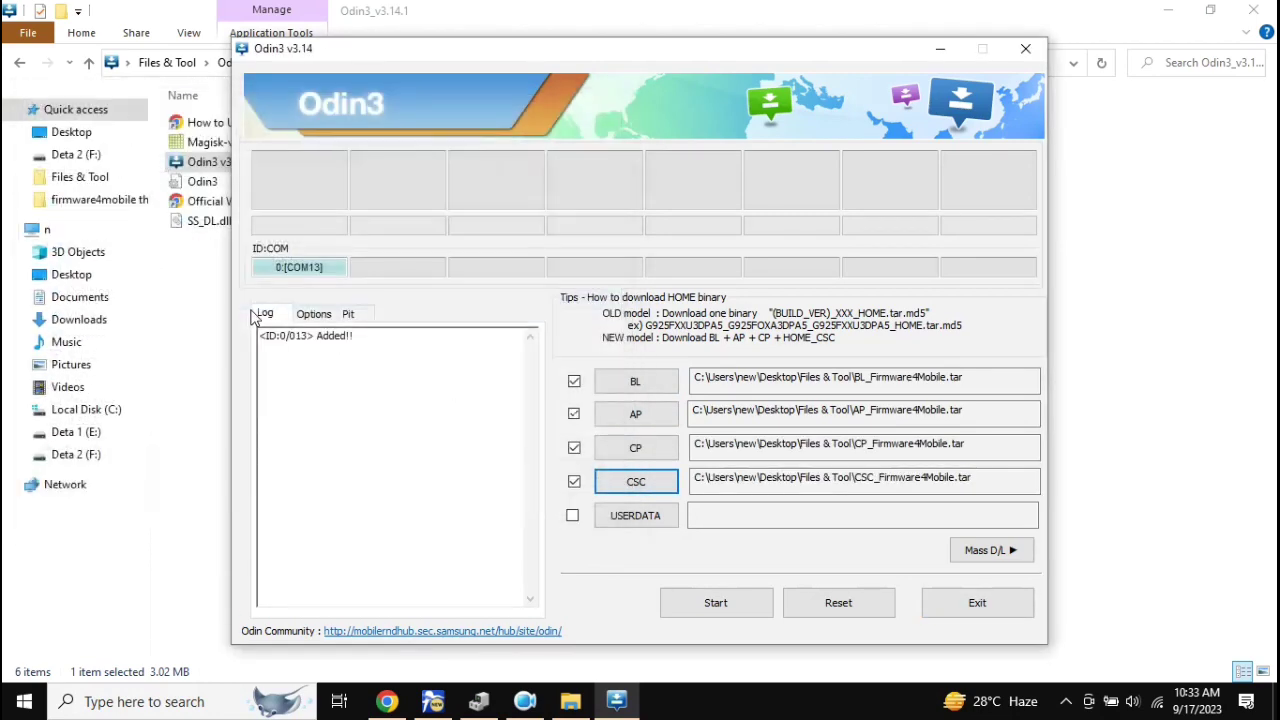
pyautogui.click(697, 608)
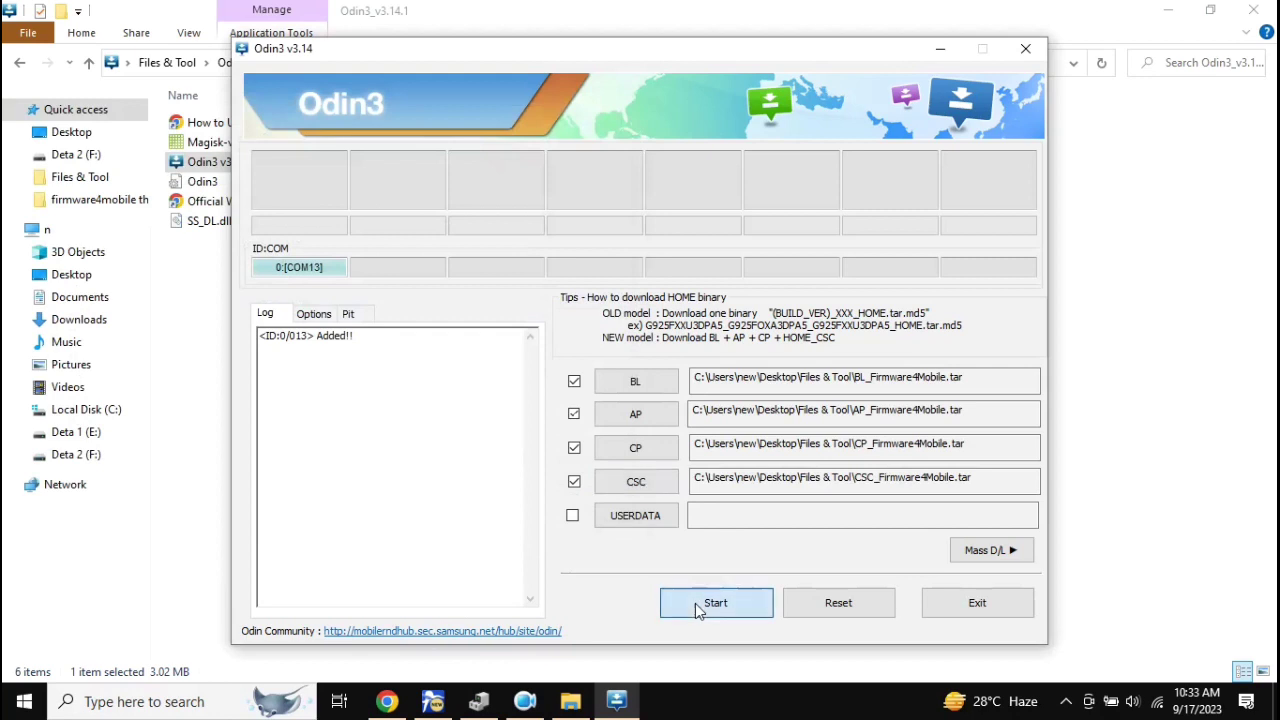